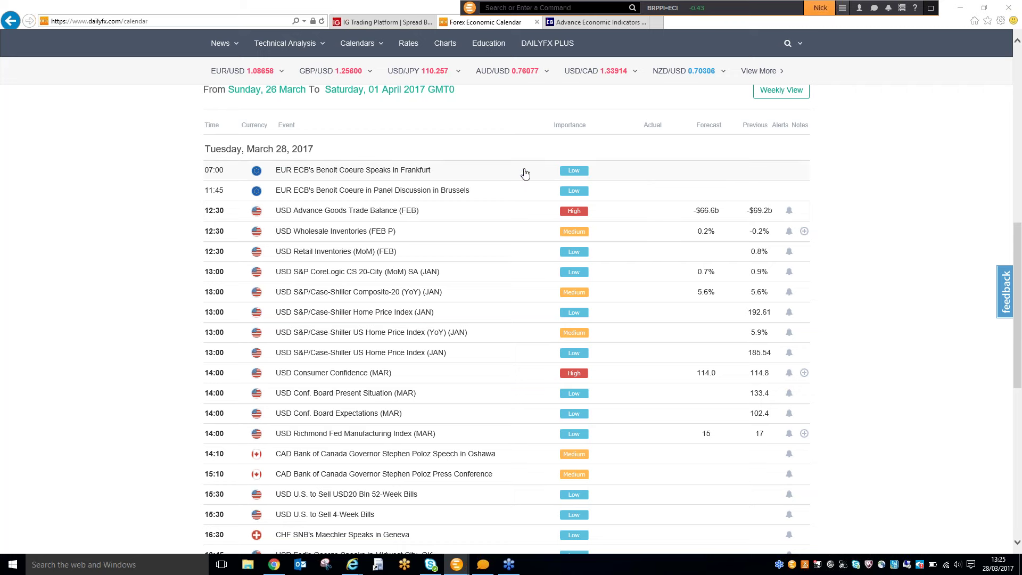
- Show USD/MXN as weekly candles in IG and pan the chart across 2015–2017
click(374, 24)
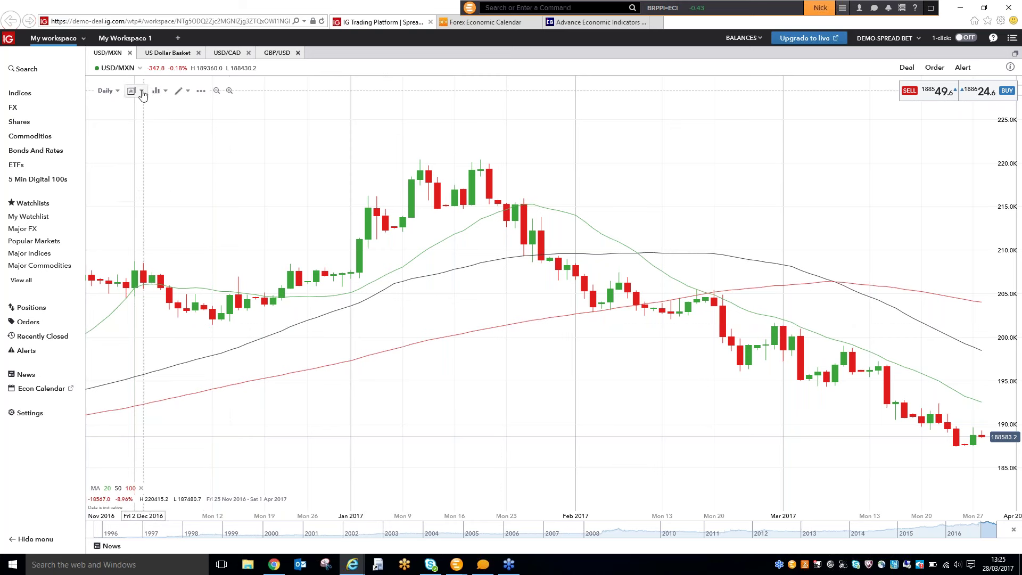
click(108, 91)
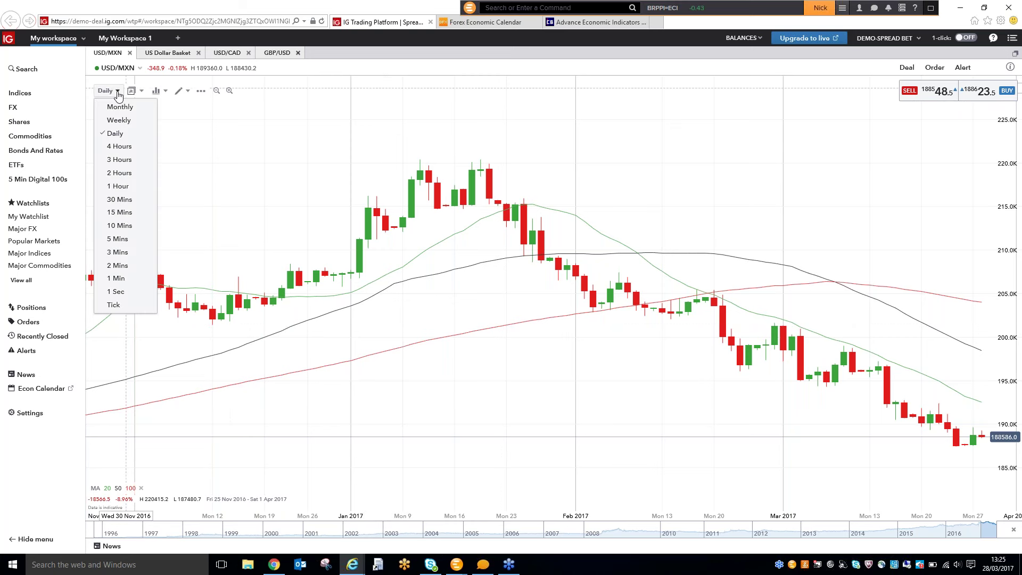
click(124, 121)
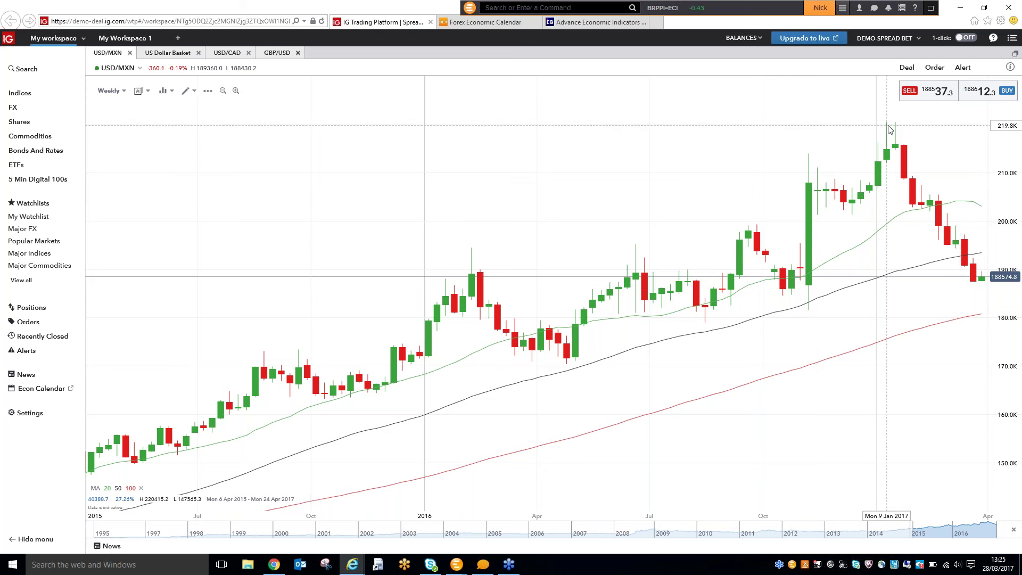
drag(843, 143, 806, 135)
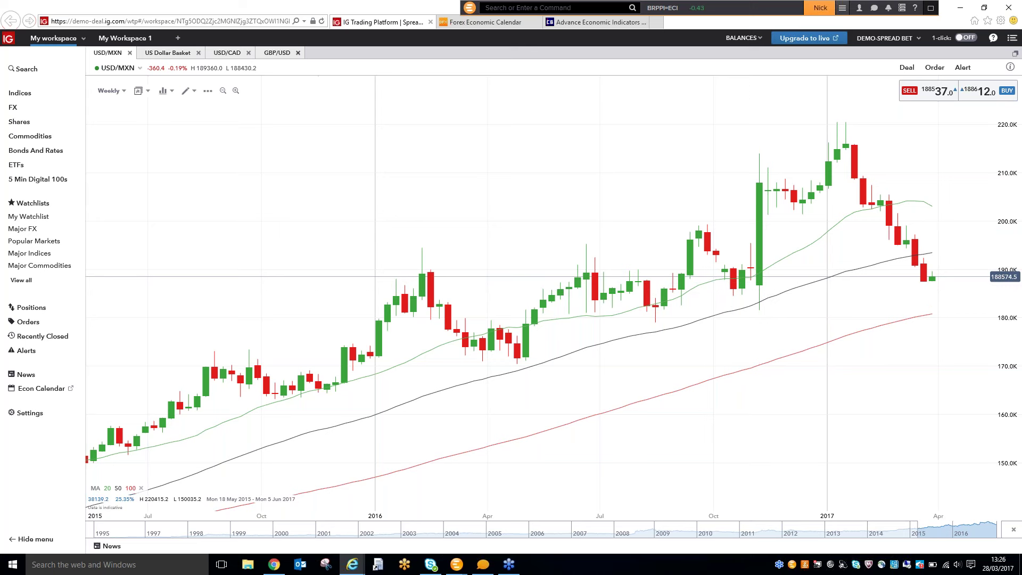
click(232, 55)
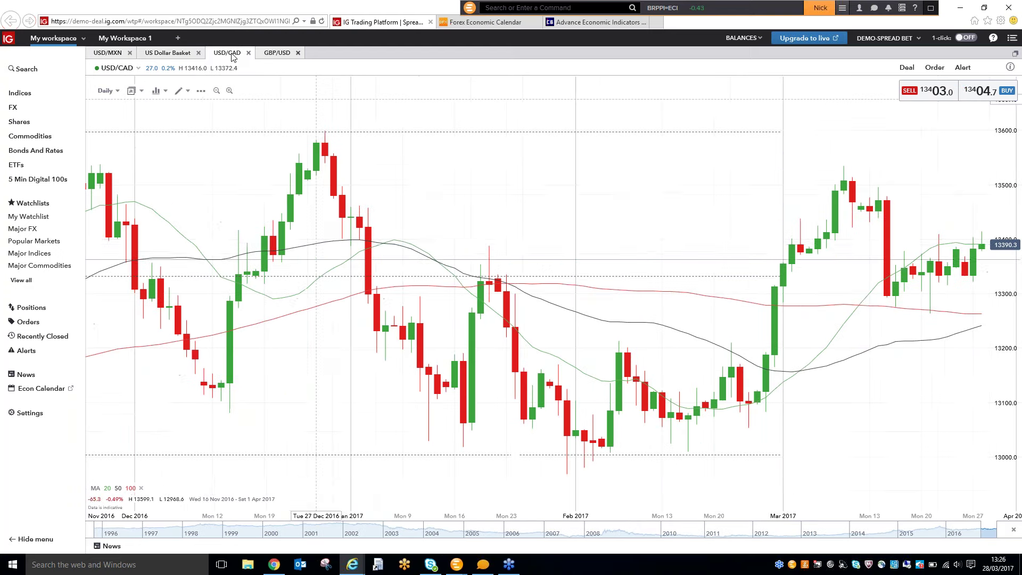
- Change the USD/CAD chart from daily to weekly candles and review it
click(118, 91)
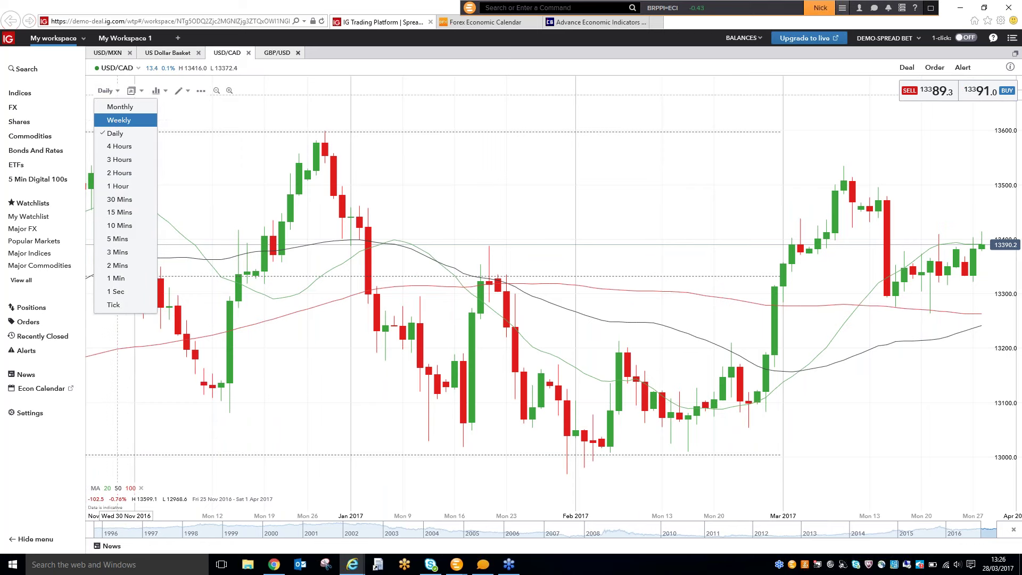
click(119, 121)
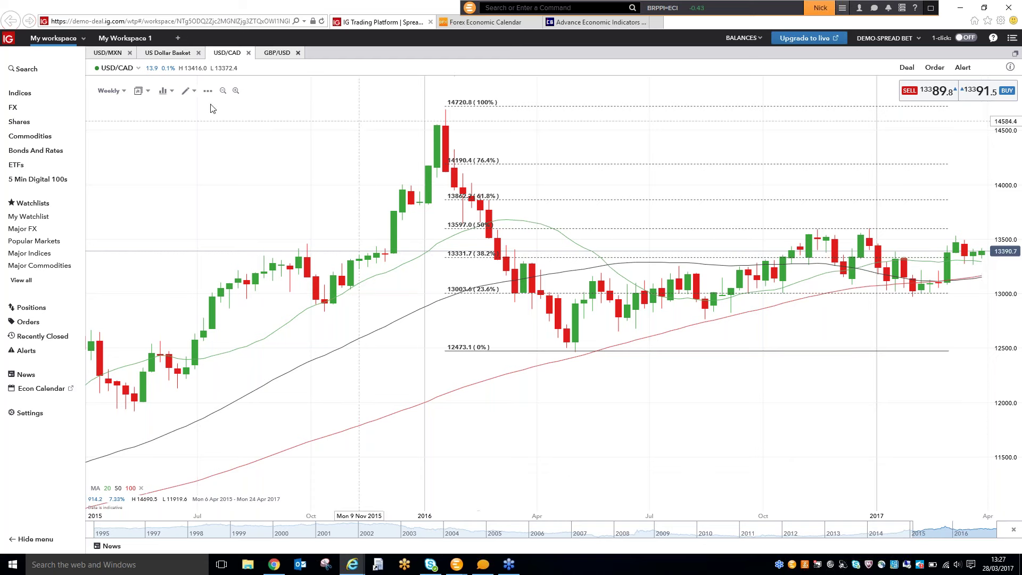
click(166, 54)
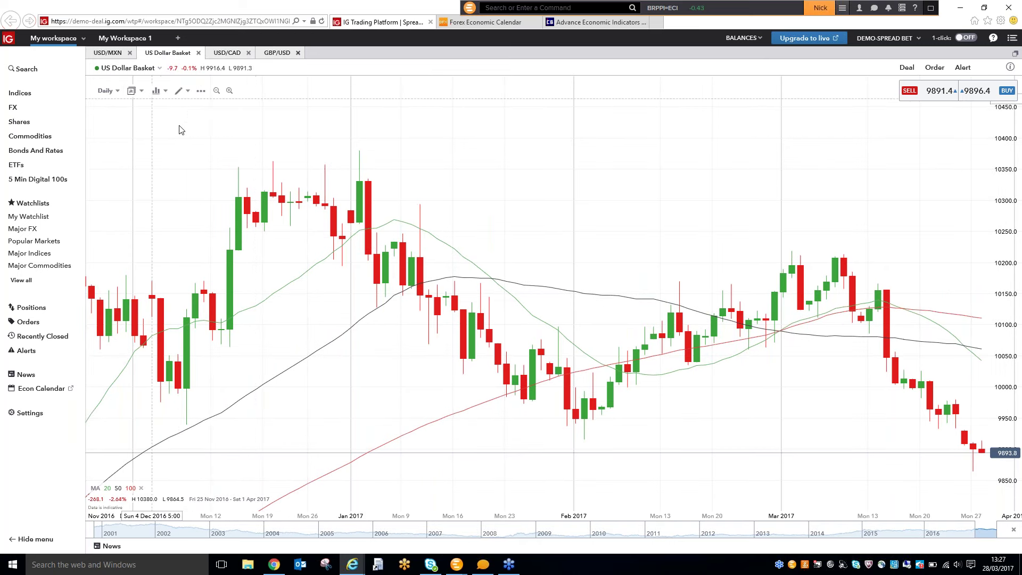
- Switch the US Dollar Basket chart from Daily to Weekly candles and review it
click(118, 95)
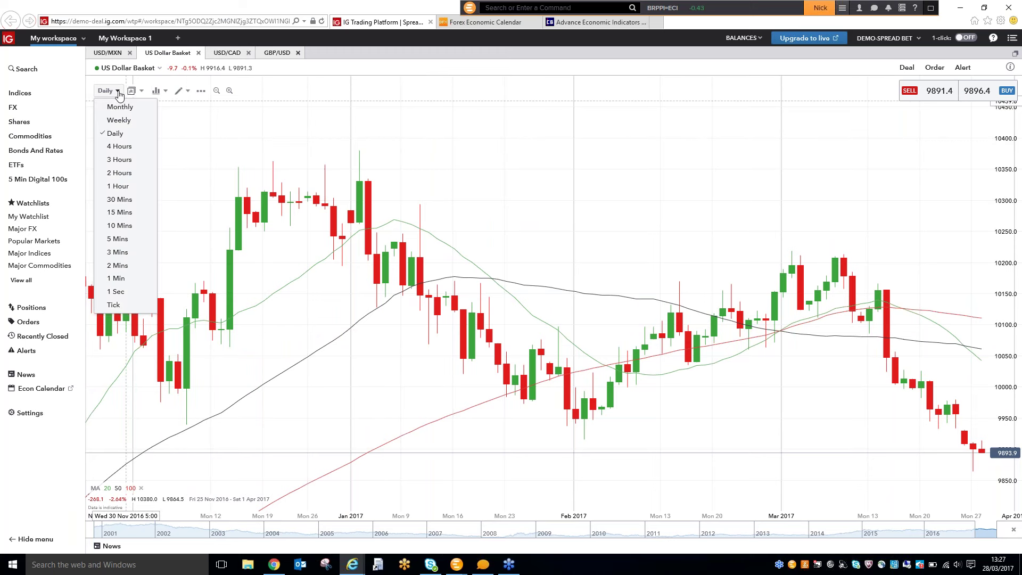
click(122, 121)
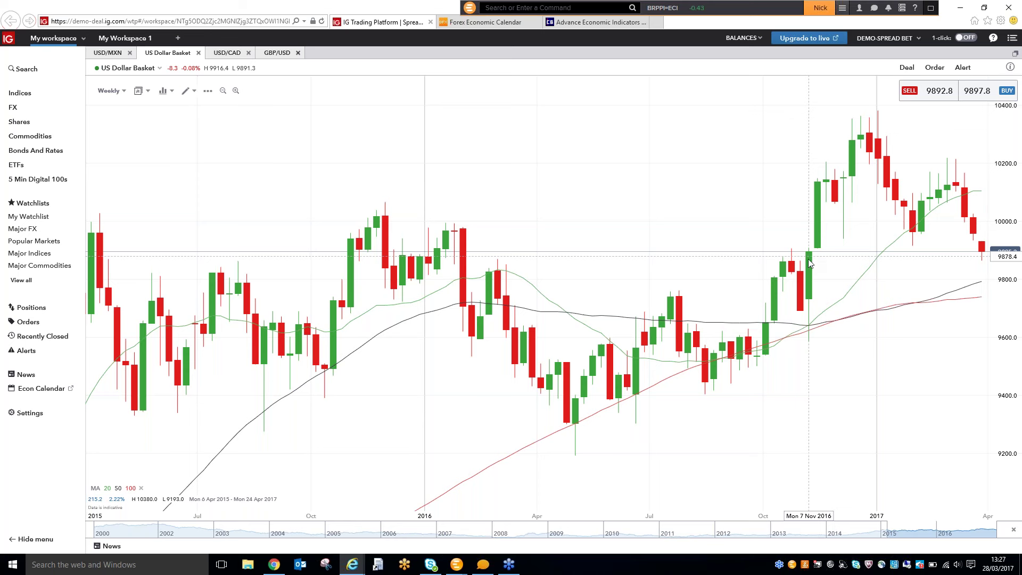
click(116, 55)
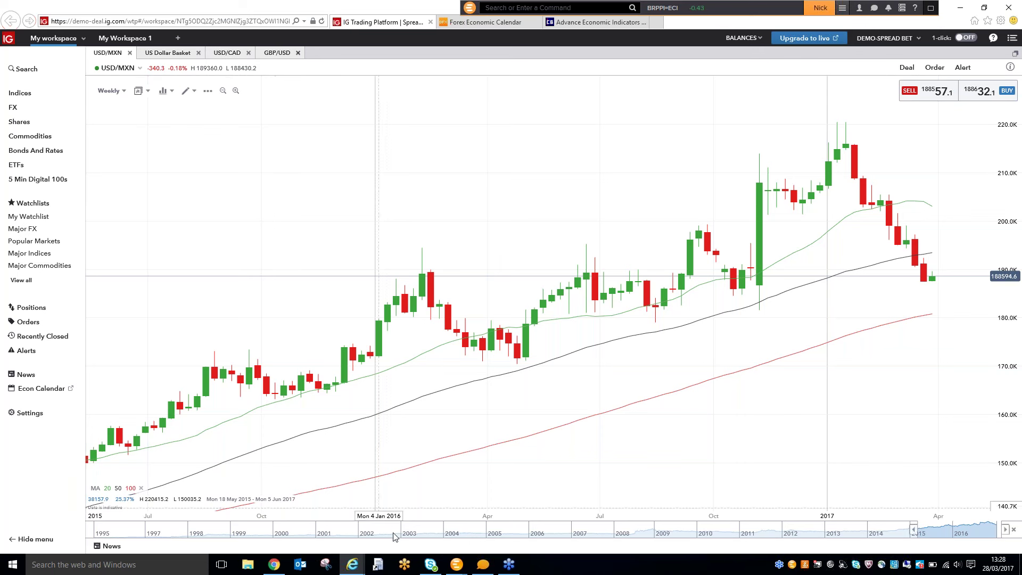
- Review the weekly USD/MXN chart as the latest candles fall to about 188,670
mouse_move(456, 563)
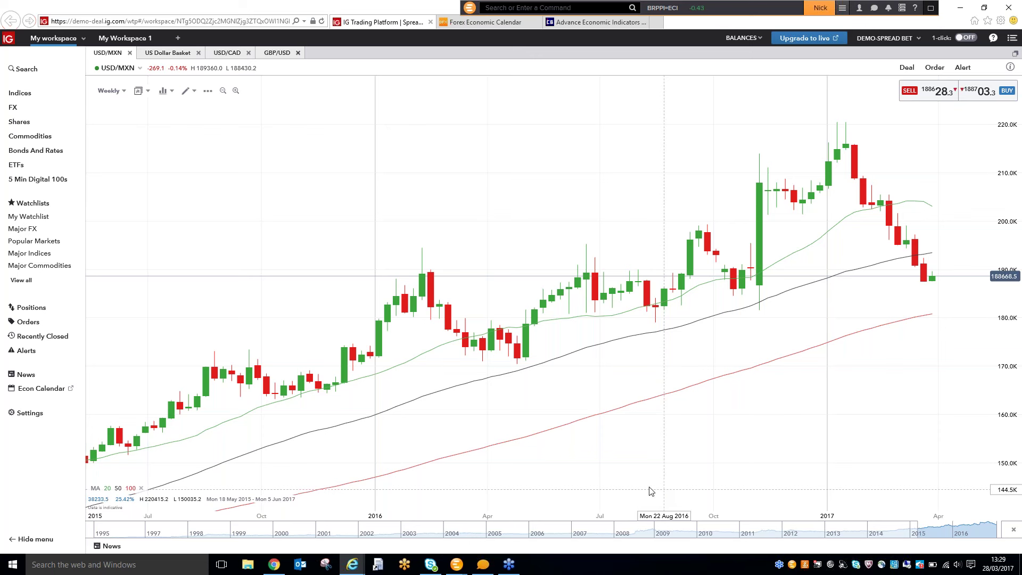
mouse_move(459, 568)
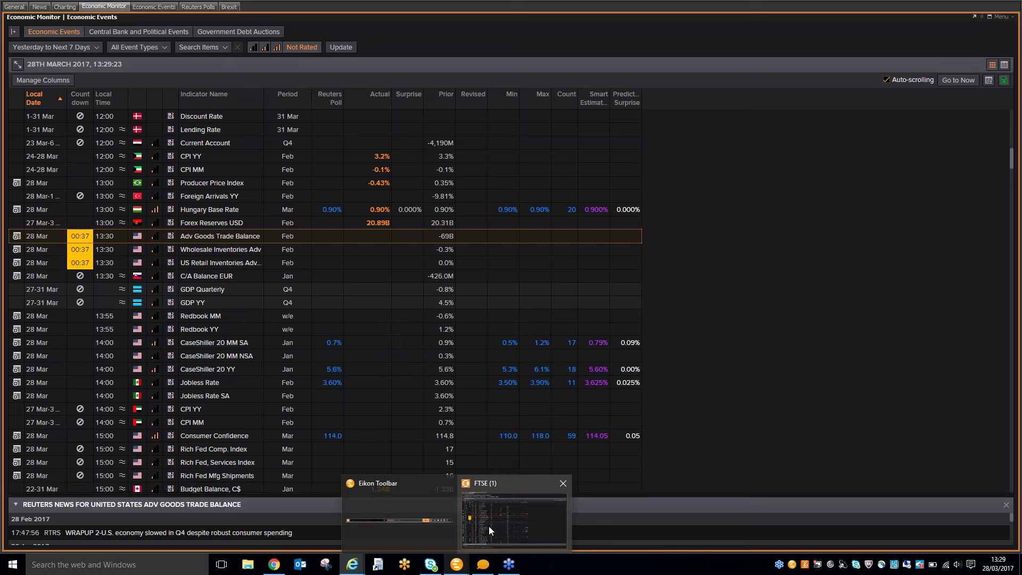
- Check the Eikon Economic Monitor event list, then bring up the Census Advance Economic Indicators page
click(488, 526)
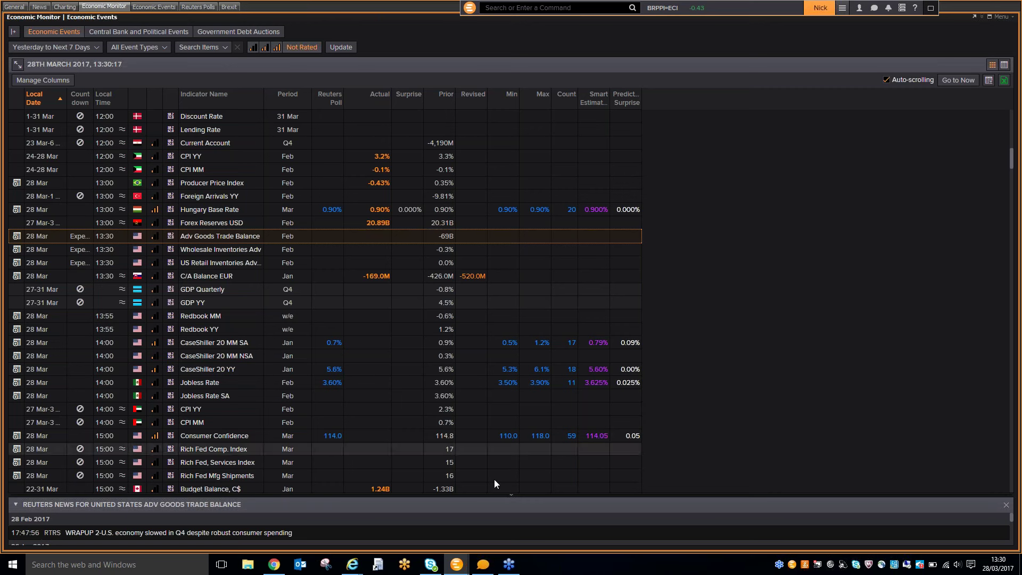
mouse_move(360, 569)
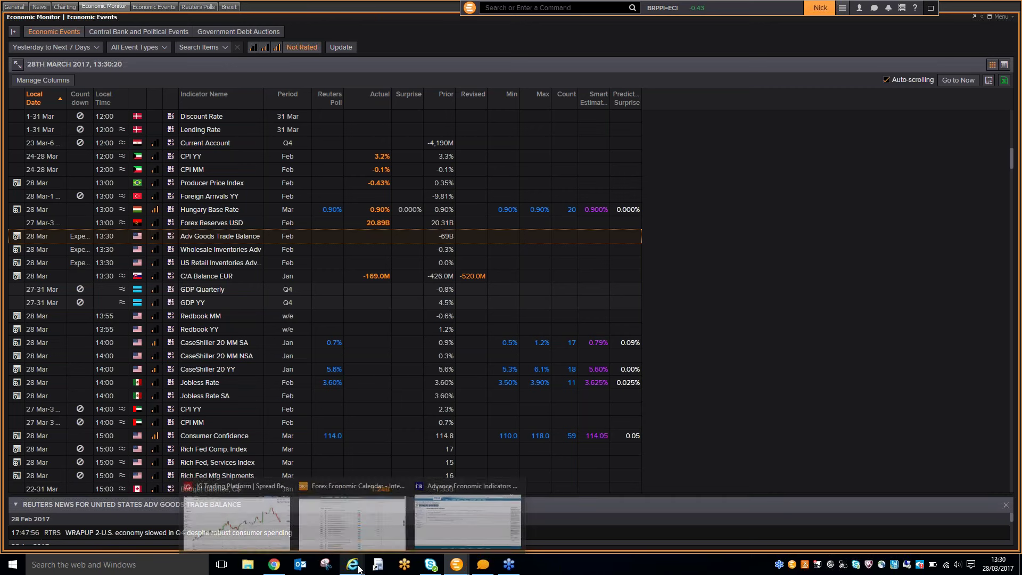
mouse_move(371, 517)
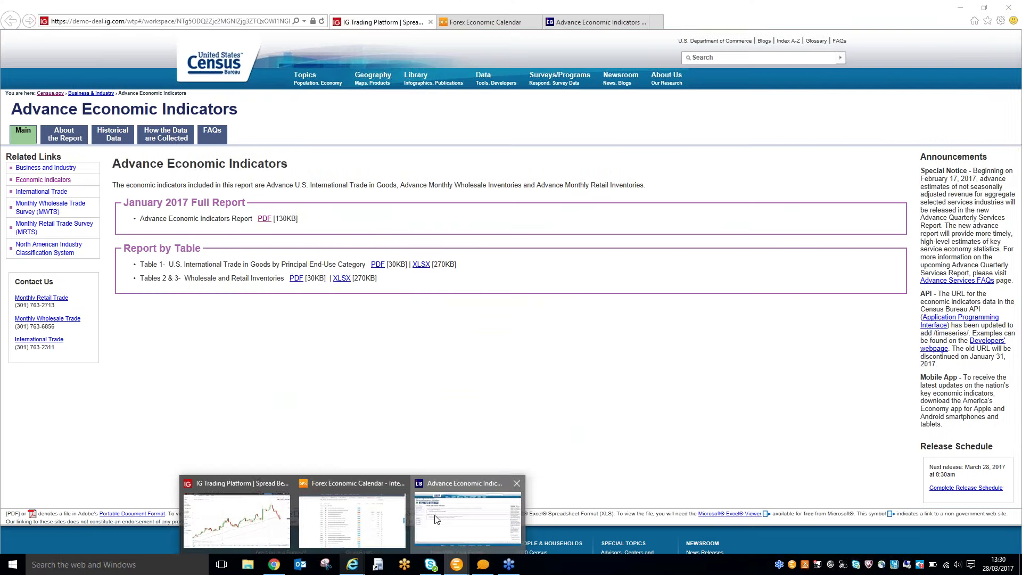
click(464, 518)
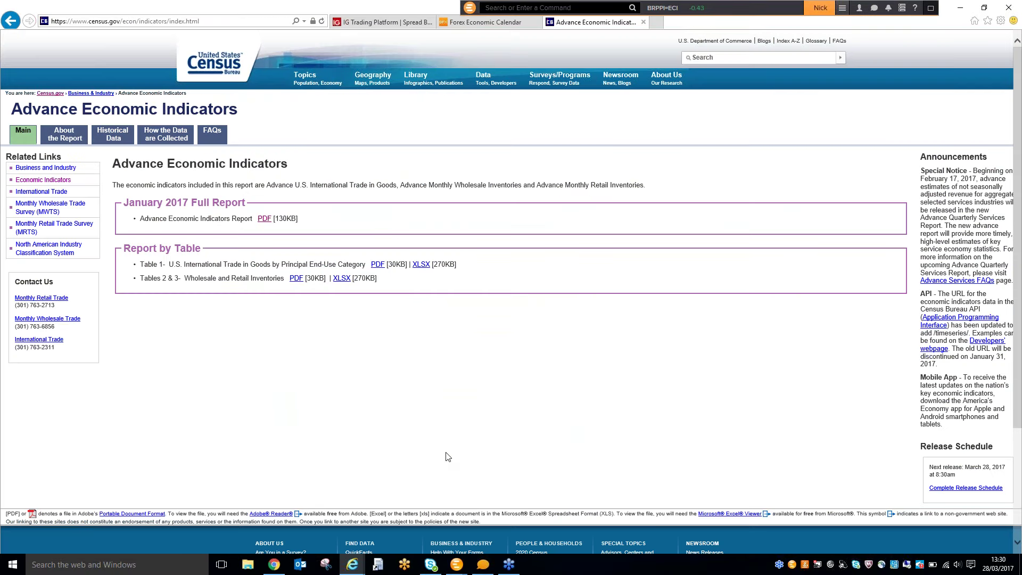
- Refresh the Census page to get the February 2017 full report and request advance_report.pdf
right_click(431, 392)
click(484, 330)
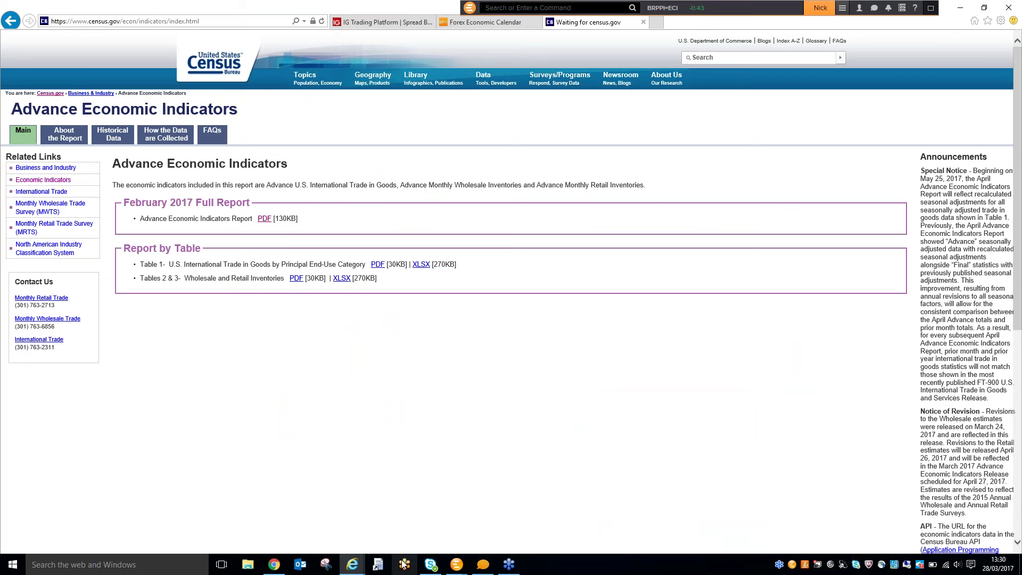
mouse_move(456, 568)
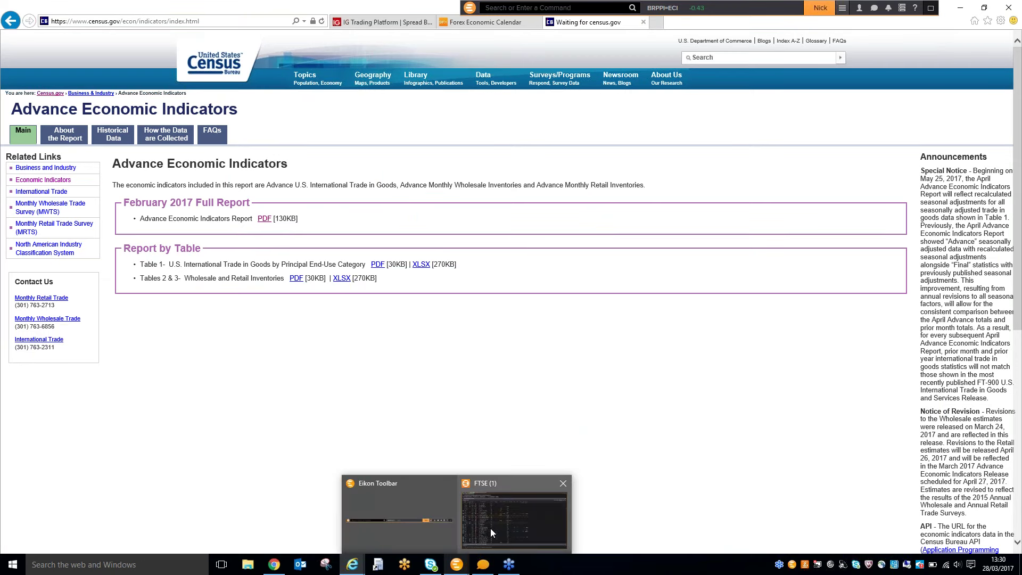
mouse_move(490, 526)
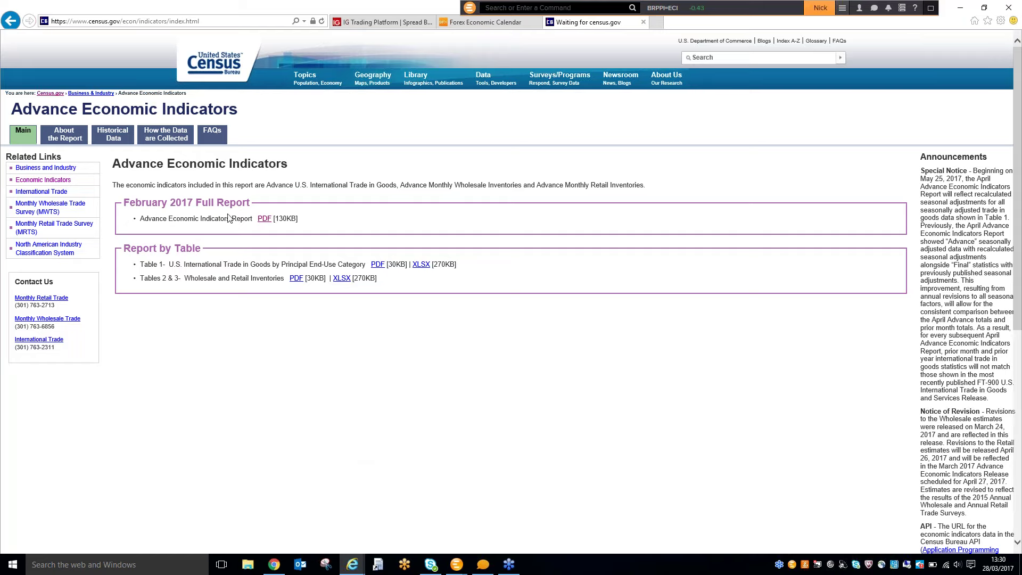
click(266, 220)
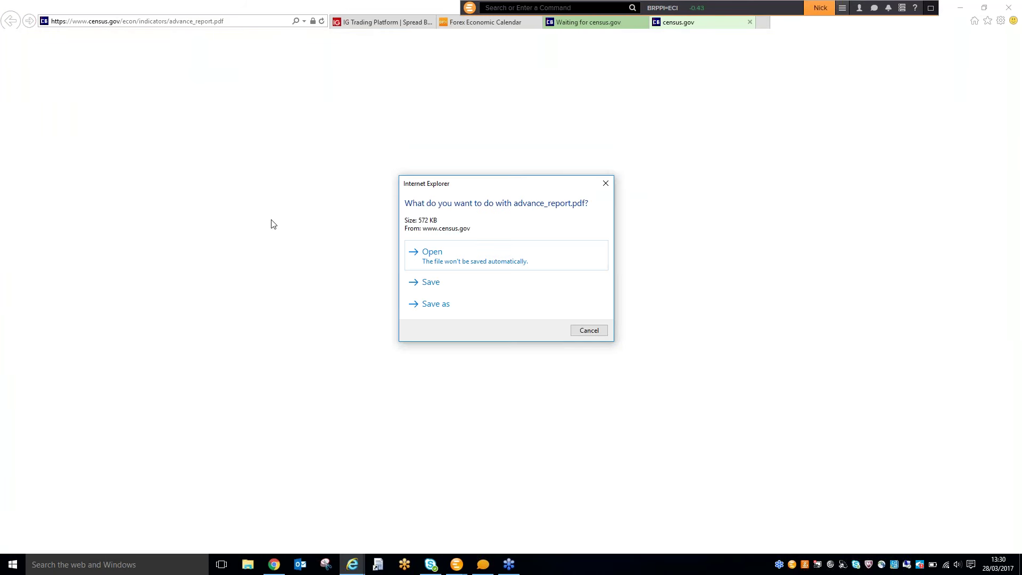
- Open the February 2017 advance report PDF and read its $64.8 billion goods deficit
click(440, 261)
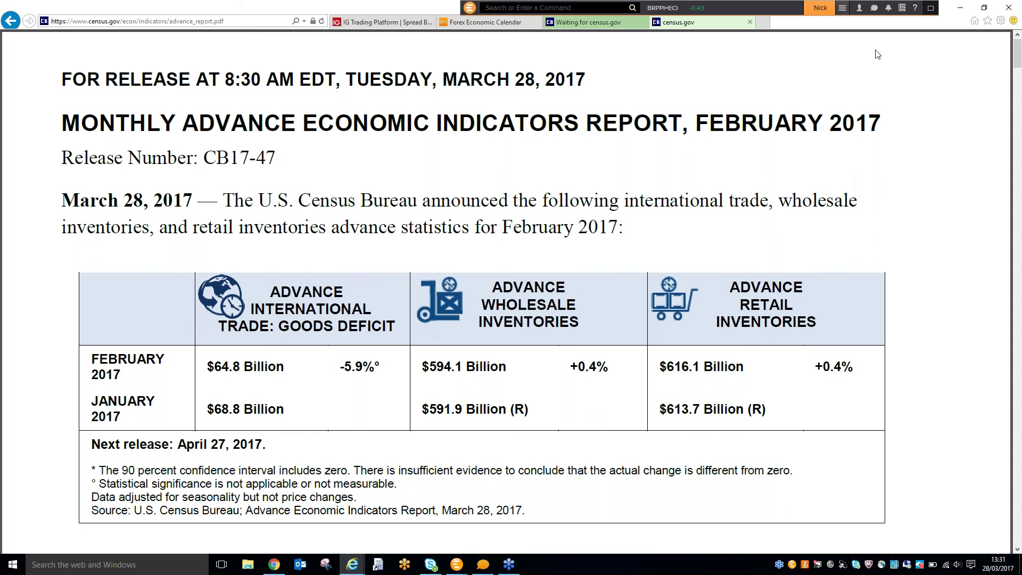
scroll(941, 179, down, 1)
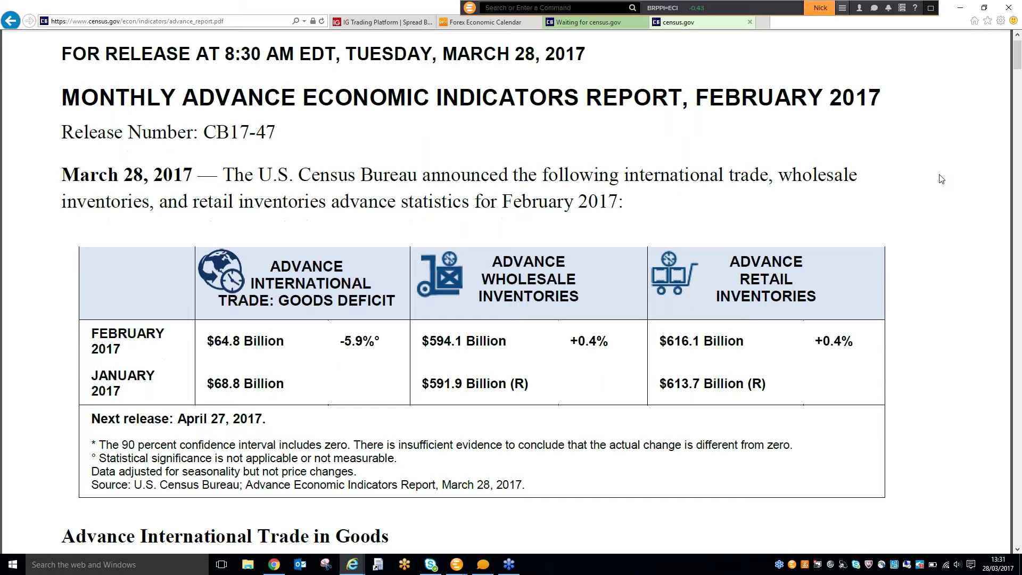
scroll(942, 179, down, 5)
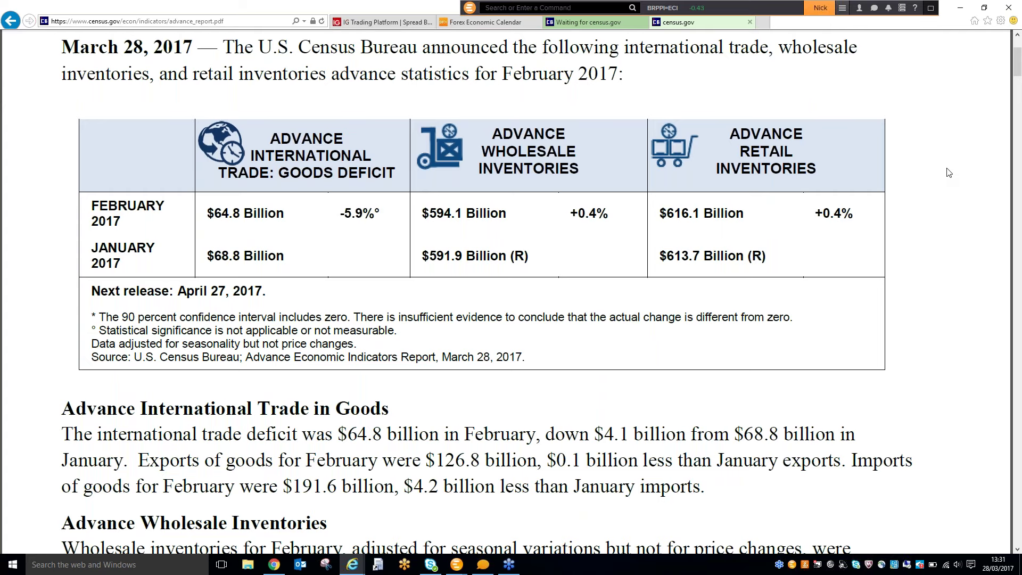
scroll(947, 173, up, 1)
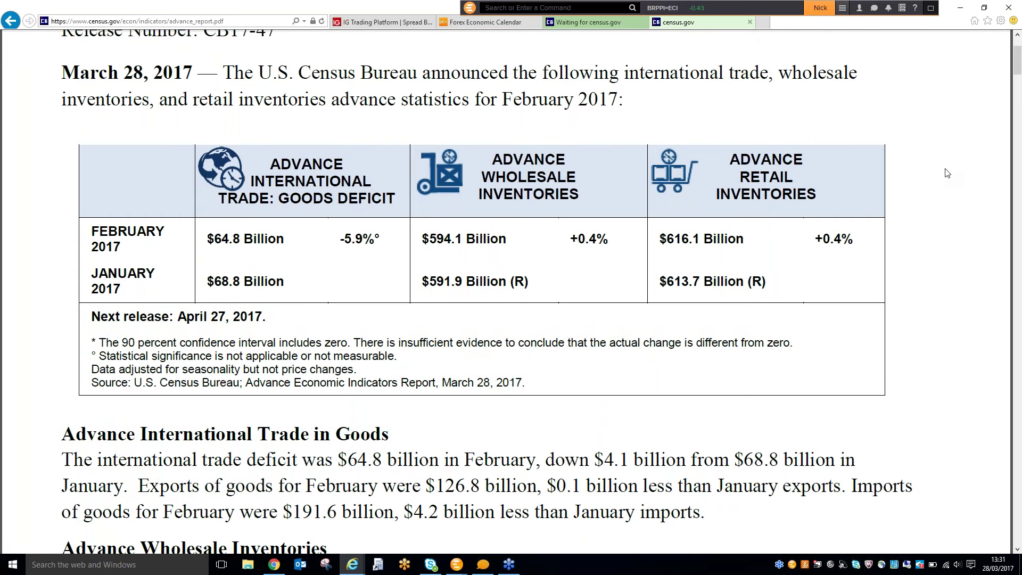
scroll(947, 173, up, 5)
click(375, 24)
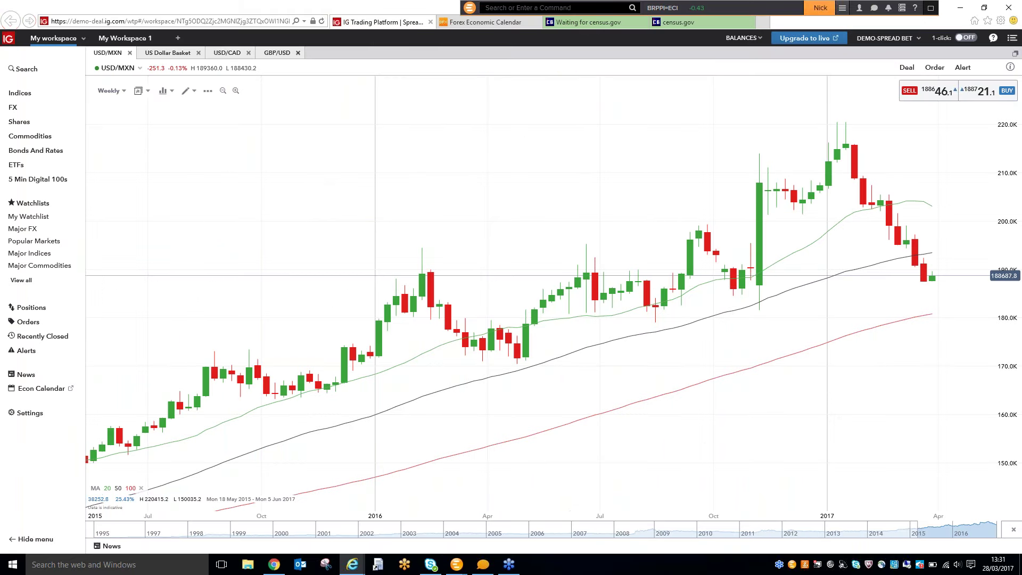
- Change the USD/MXN chart from weekly to 1-minute candles
click(121, 92)
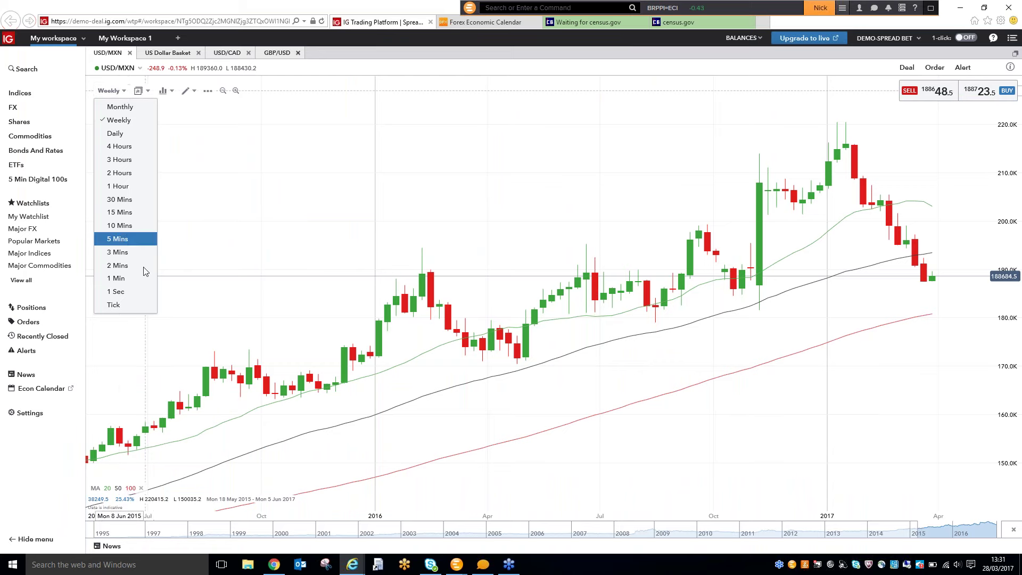
click(128, 279)
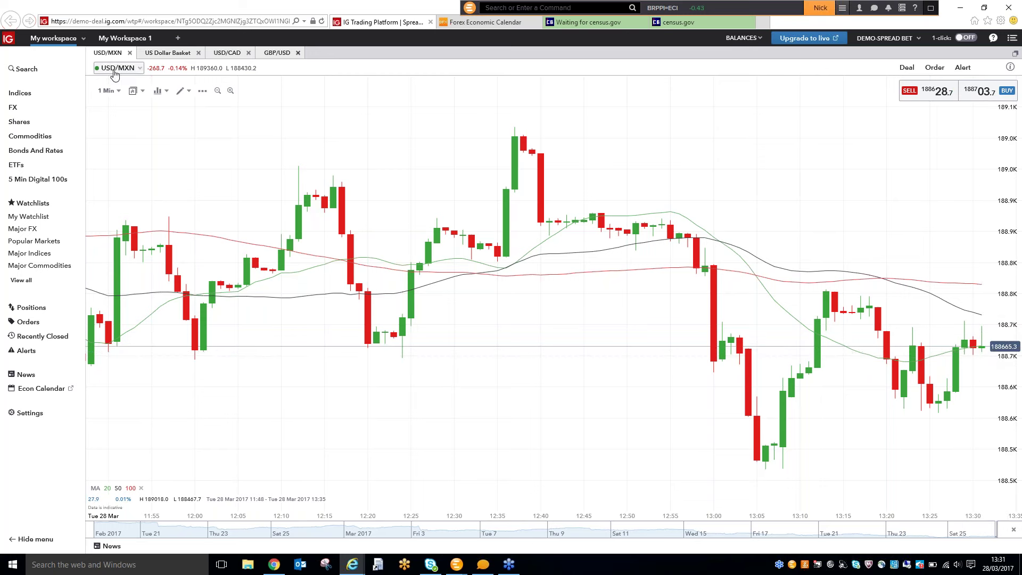
- Bring up the USD/CAD chart and switch it from weekly to 1-minute candles
click(222, 56)
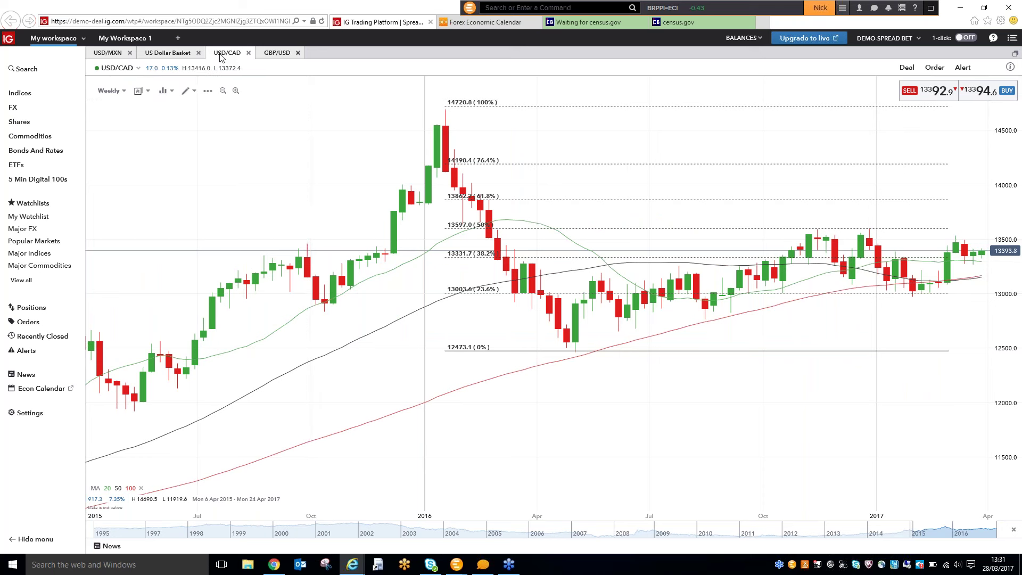
click(123, 92)
click(117, 279)
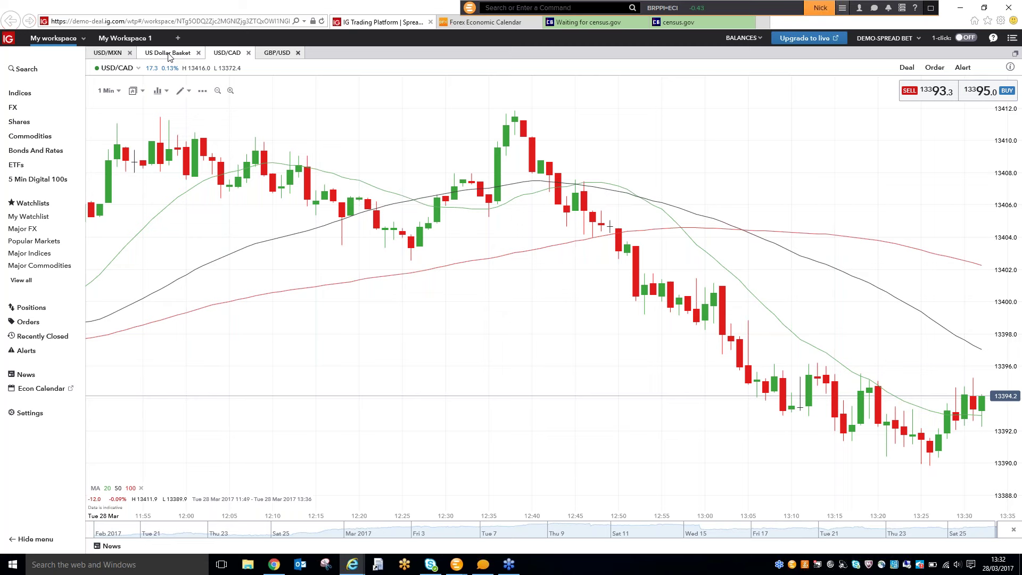
click(168, 54)
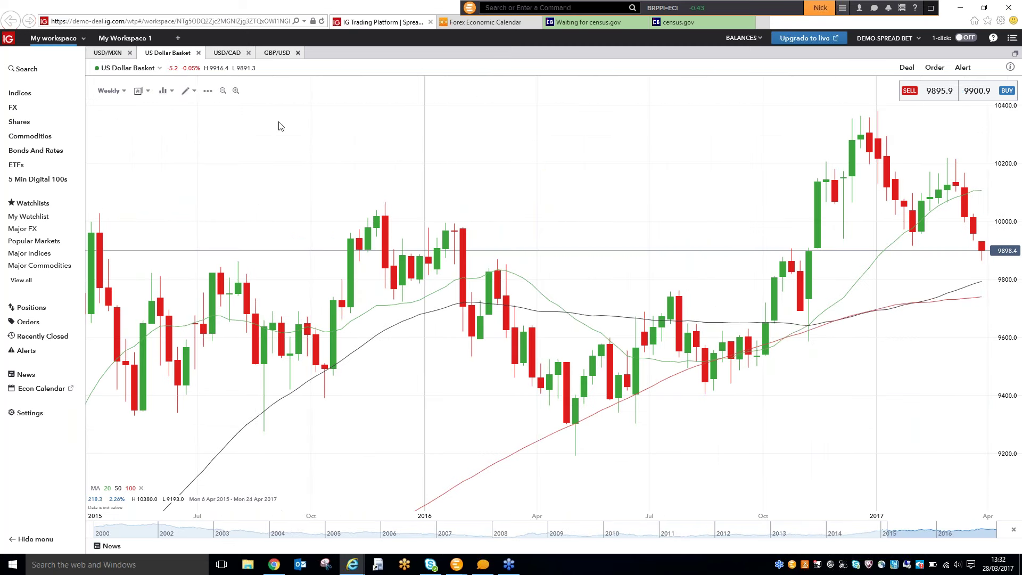
- Set the US Dollar Basket chart to 1-minute candles, then return to the Census.gov indicators page
click(121, 92)
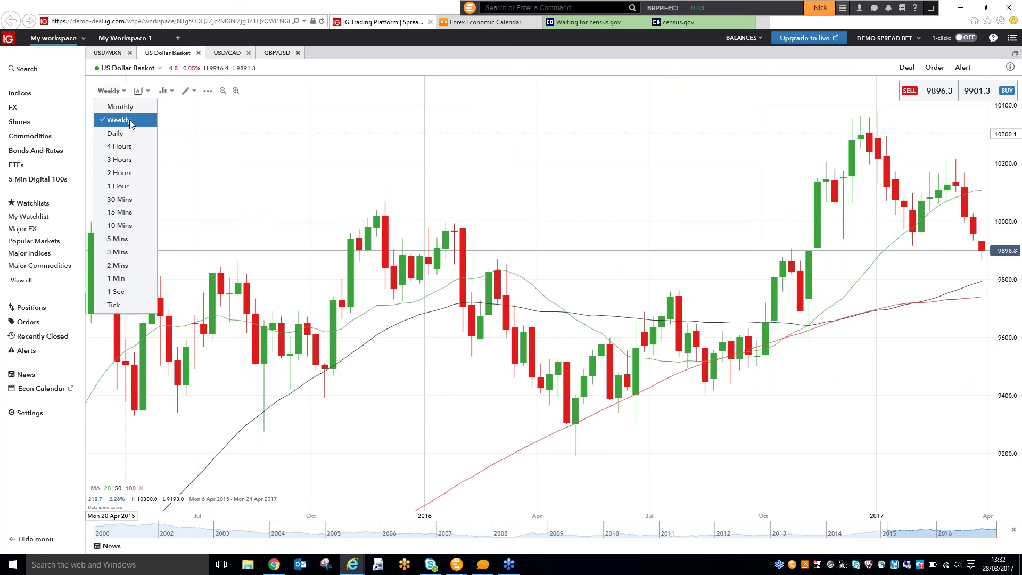
click(128, 278)
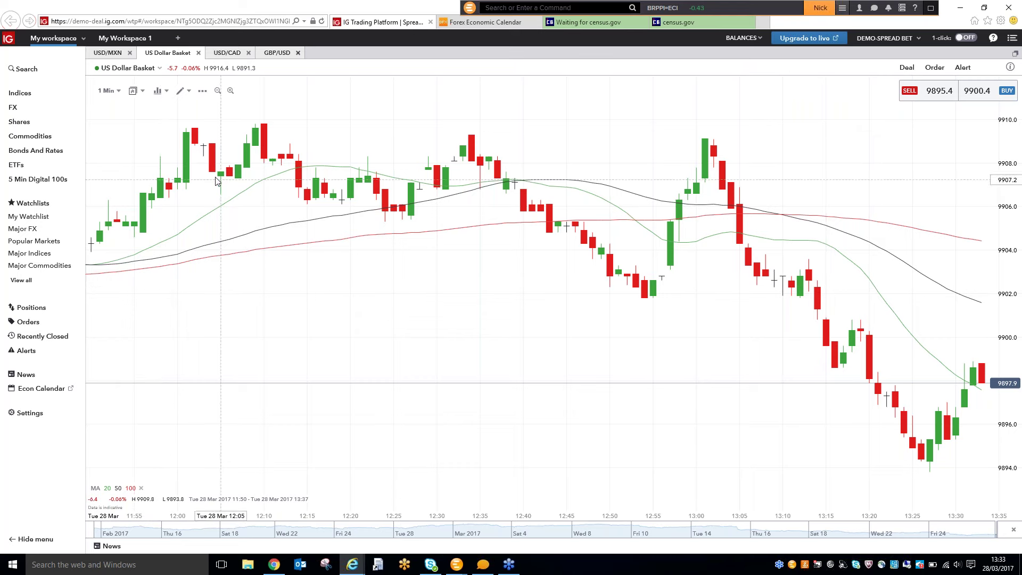
click(584, 22)
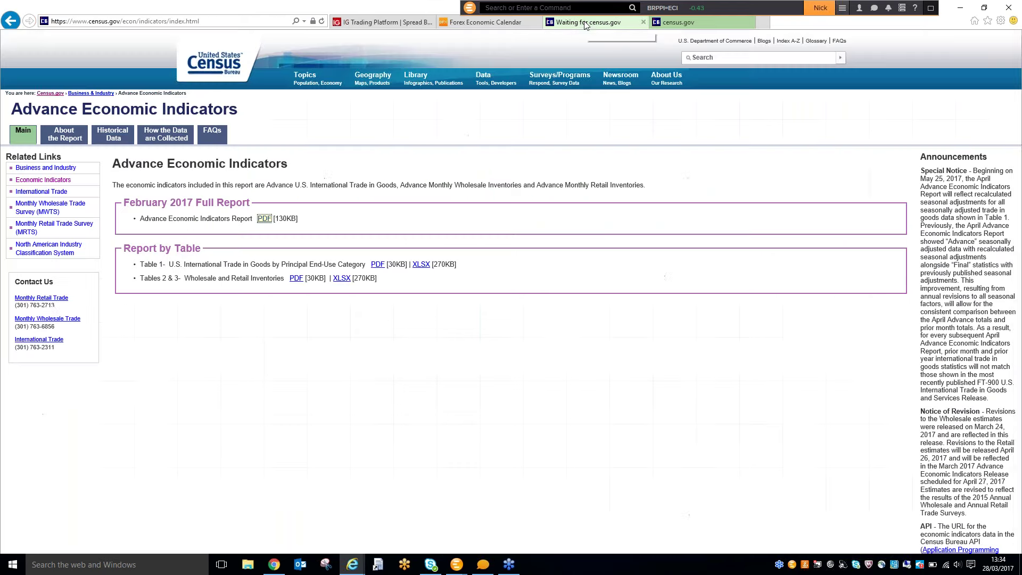
- Open the census.gov advance_report.pdf and scroll to February's trade figures: $64.8 billion deficit
click(674, 24)
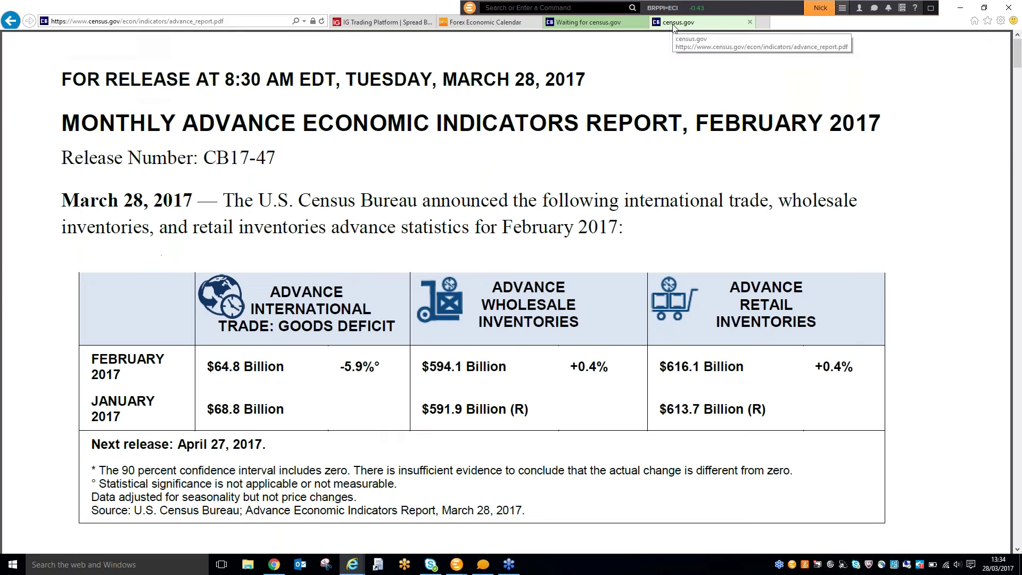
scroll(914, 251, down, 1)
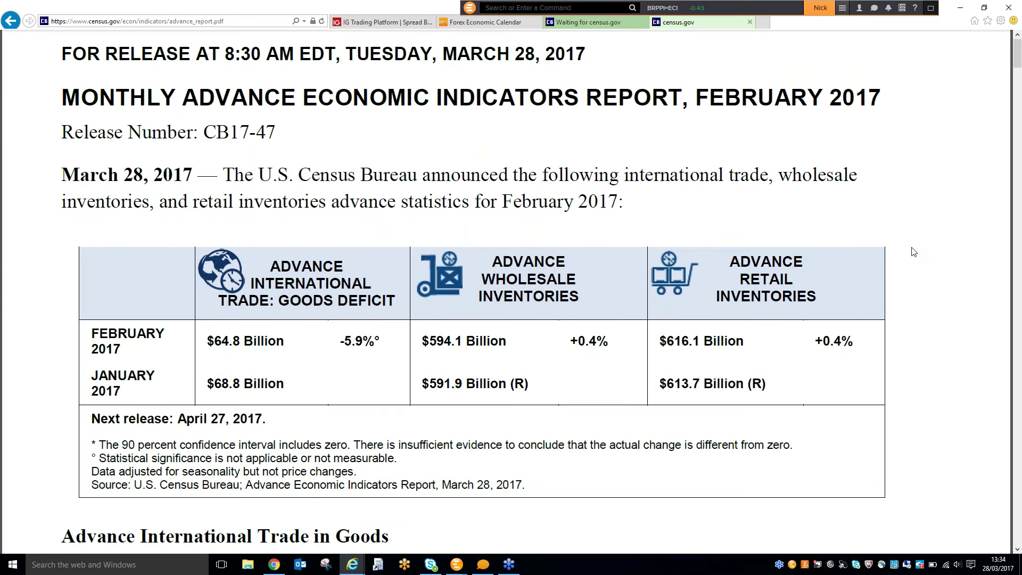
scroll(913, 251, down, 5)
scroll(913, 252, down, 3)
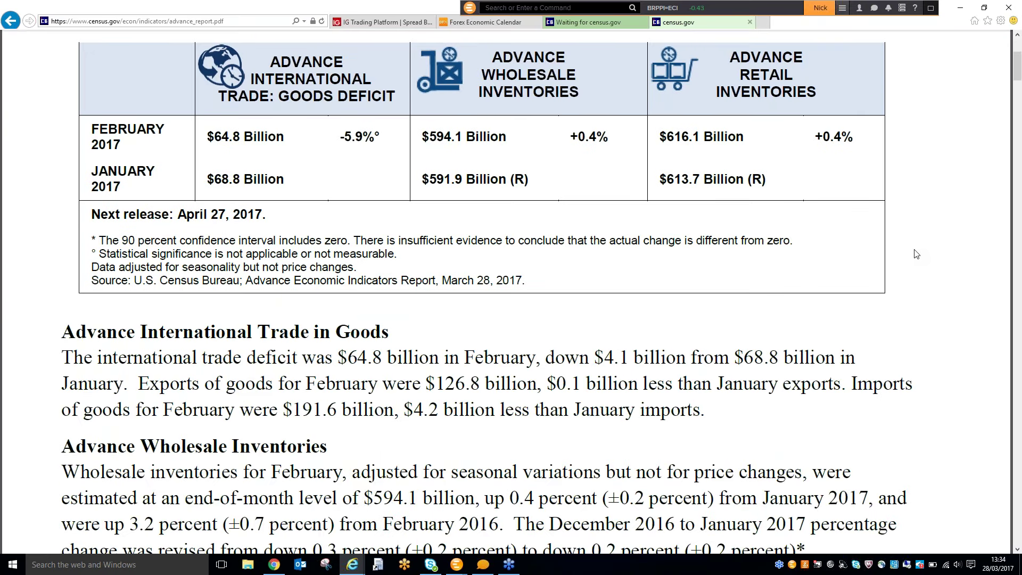
scroll(915, 254, down, 4)
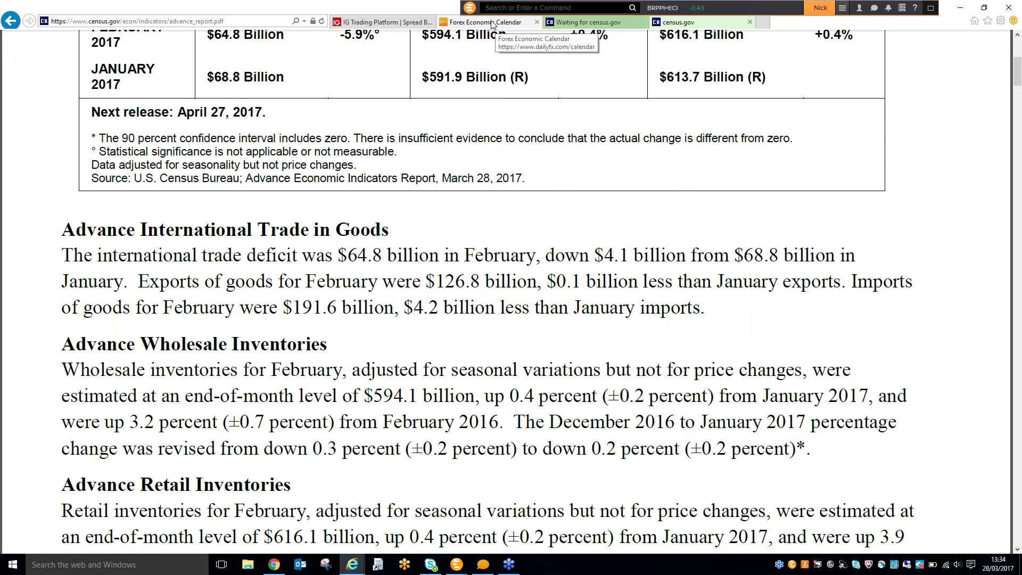
- Back in IG, switch the US Dollar Basket chart from 1 Min to Daily candles
click(396, 24)
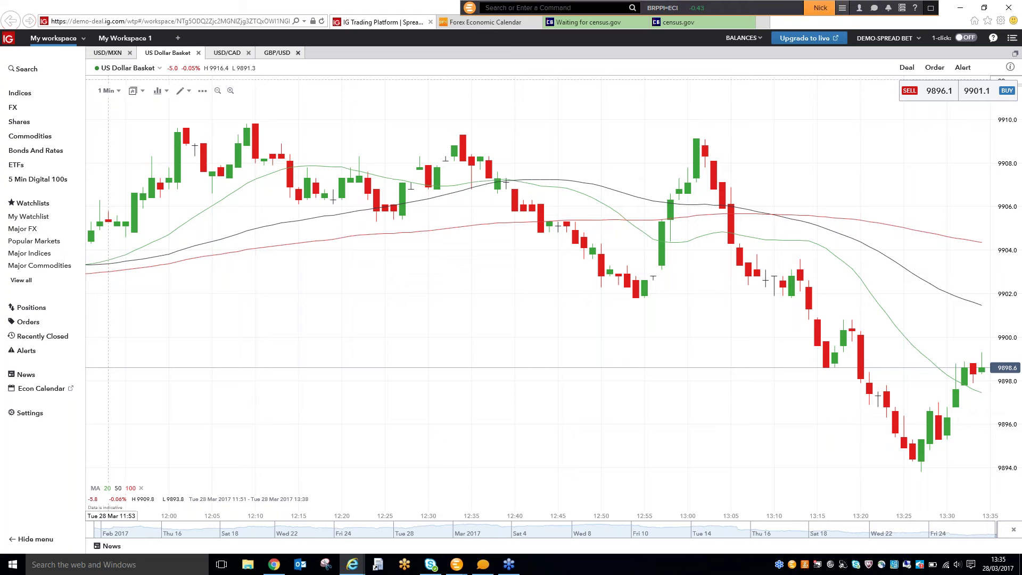
click(118, 91)
click(120, 133)
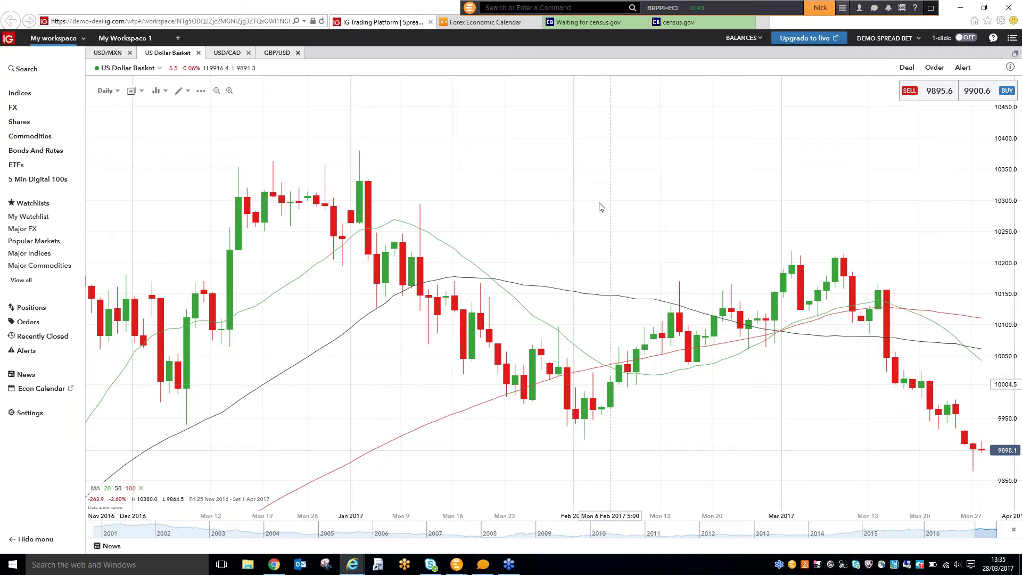
- Bring up the 1-minute USD/MXN chart in IG, then go to the DailyFX Economic Calendar
click(488, 24)
click(363, 24)
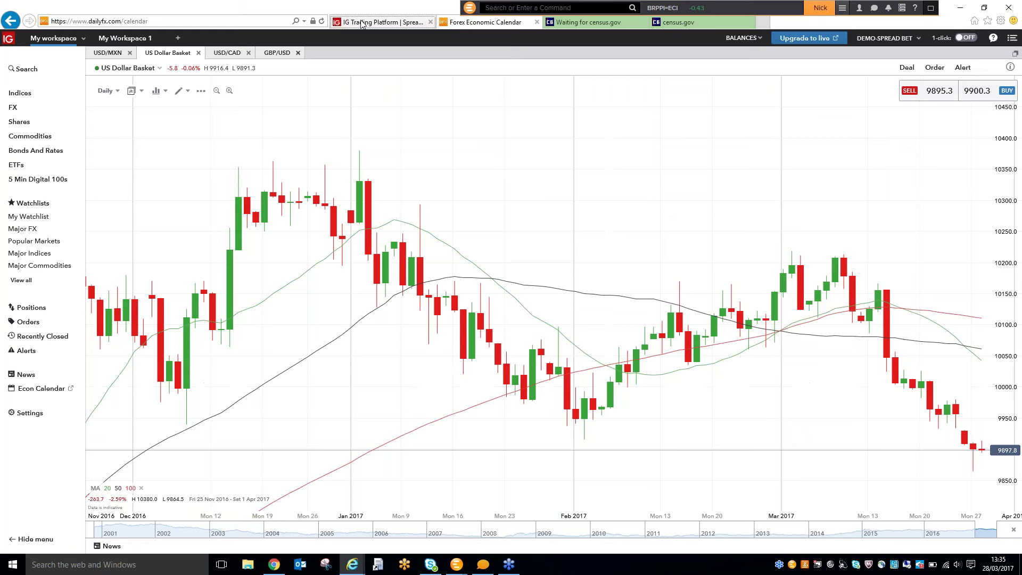
click(108, 54)
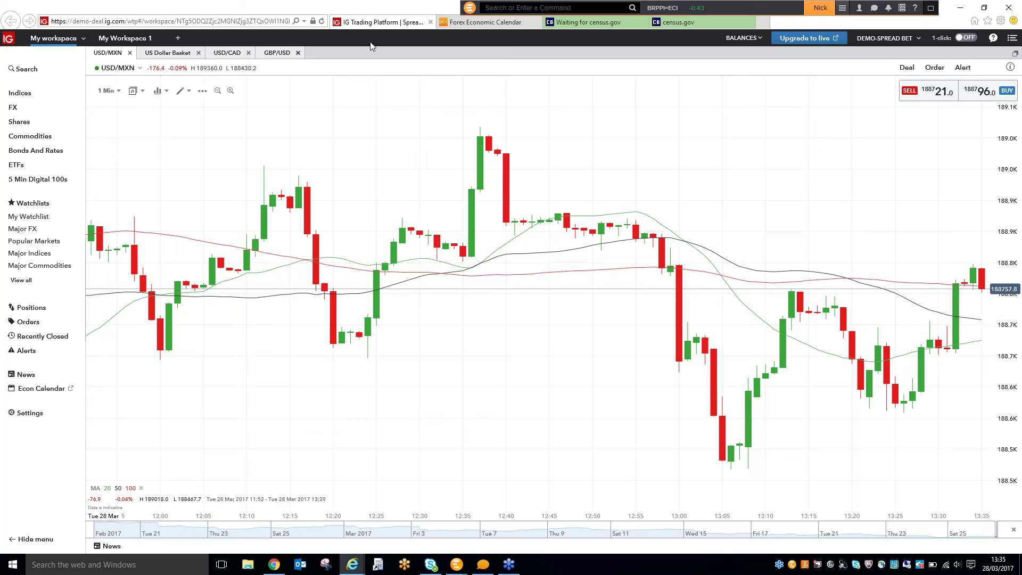
click(451, 24)
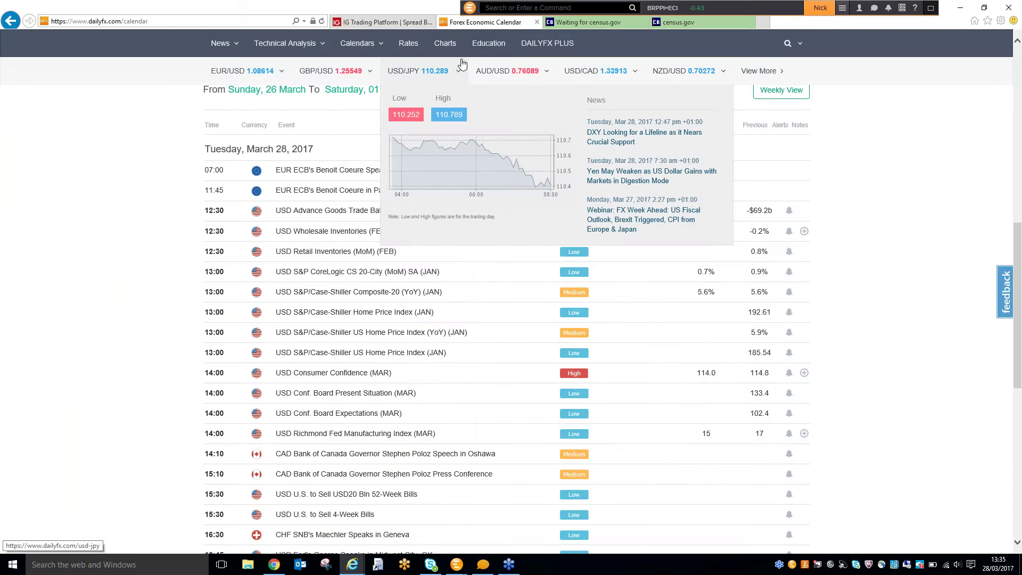
- Open the DailyFX Webinars Calendar from the Calendars menu
mouse_move(357, 47)
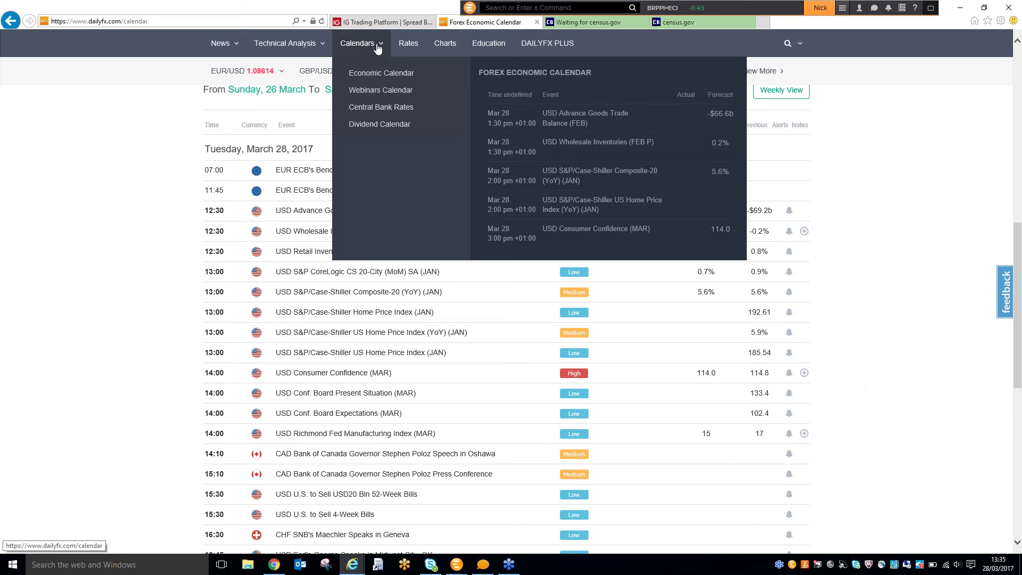
click(400, 91)
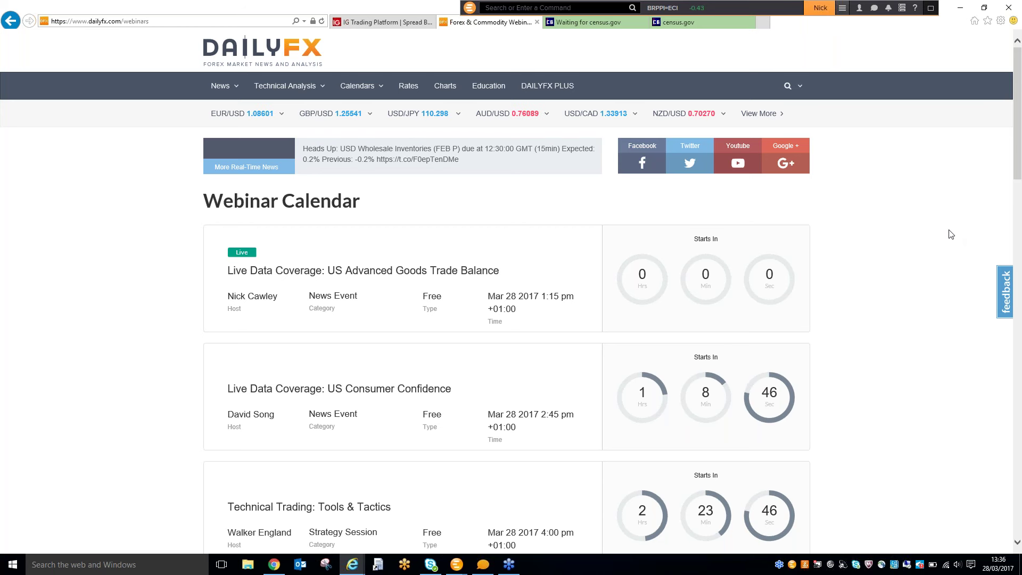
scroll(925, 250, down, 2)
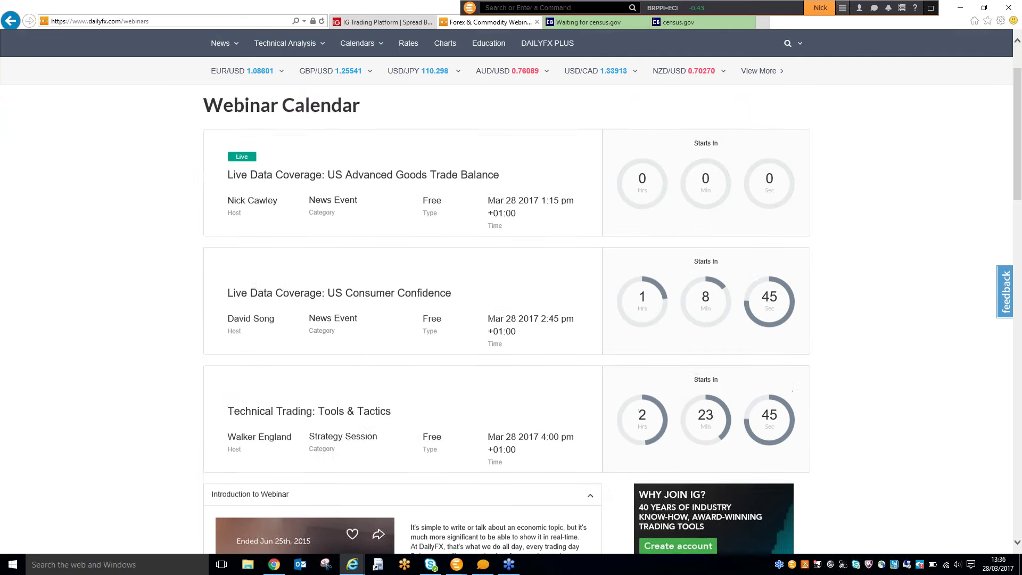
scroll(410, 252, down, 1)
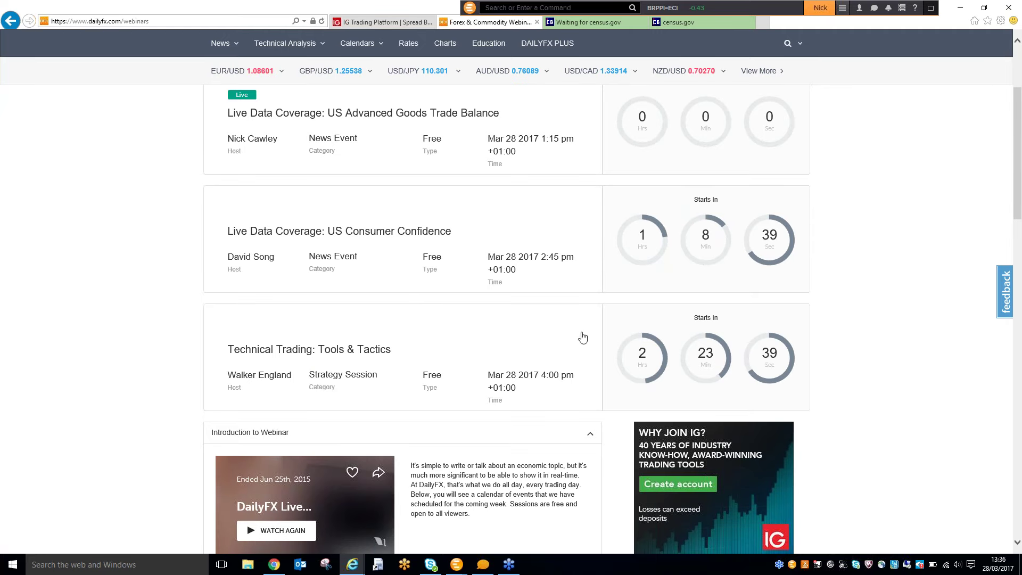
scroll(941, 338, down, 4)
scroll(941, 339, down, 3)
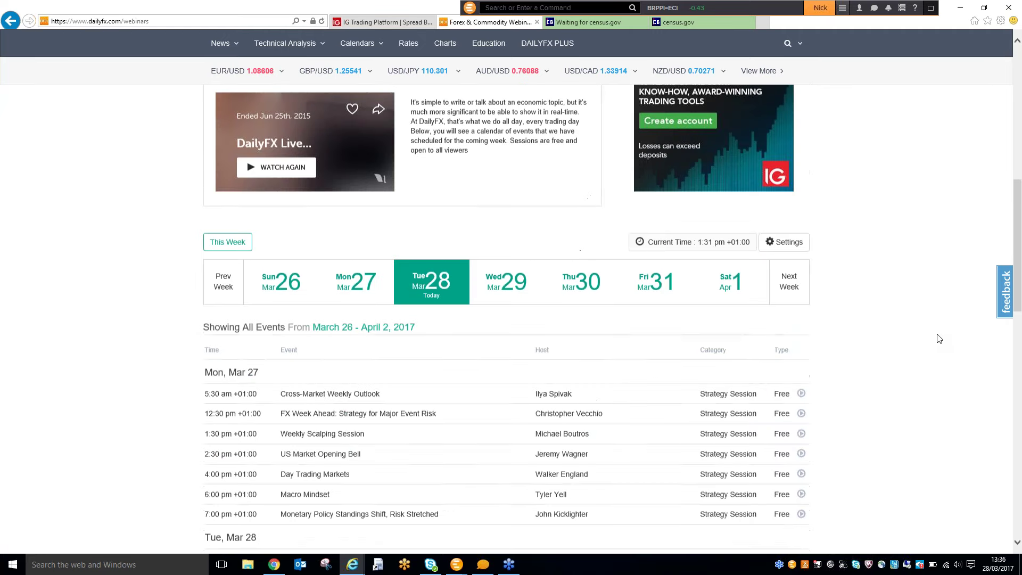
scroll(938, 337, down, 5)
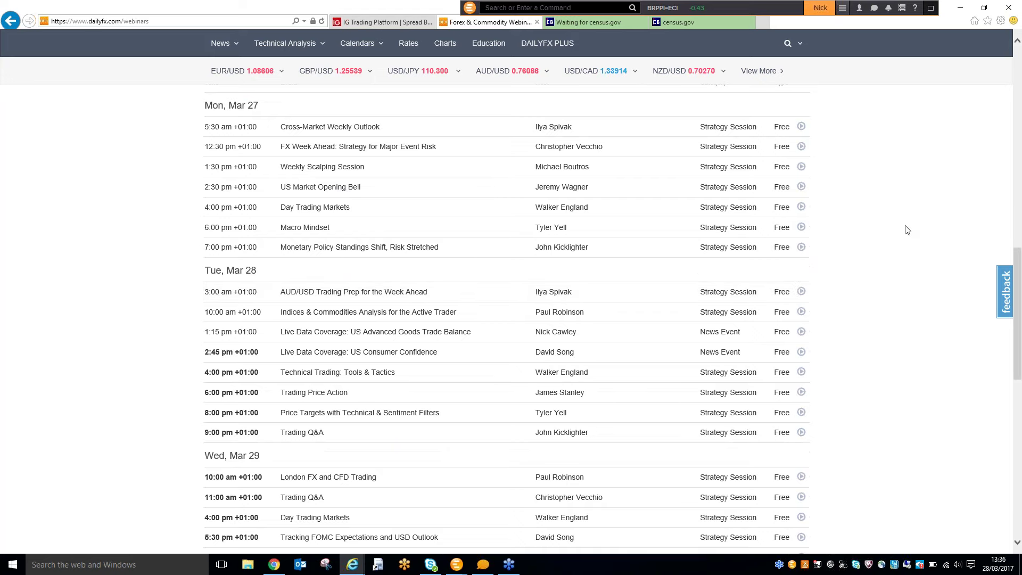
scroll(907, 229, down, 3)
scroll(890, 223, down, 1)
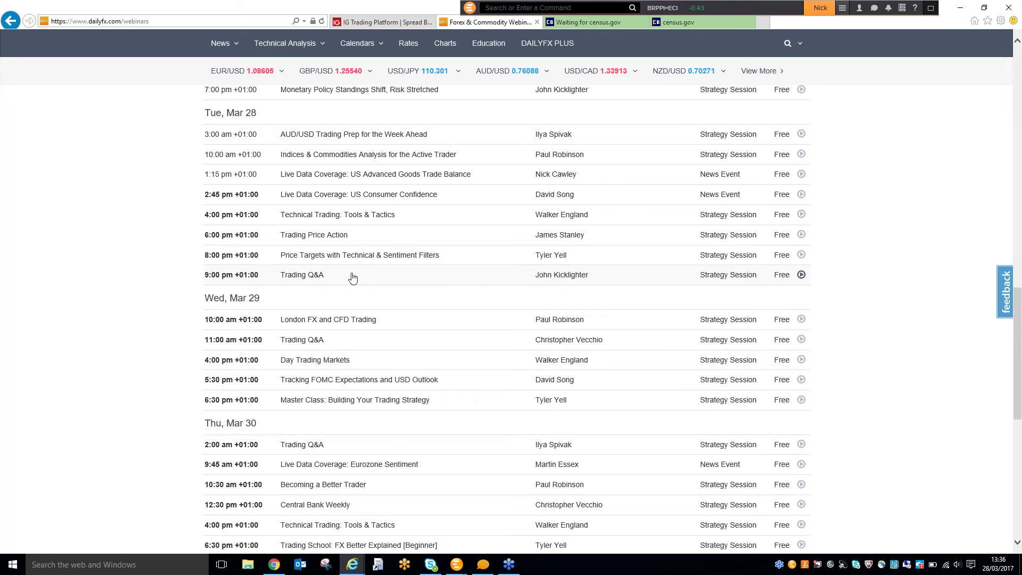
scroll(907, 247, down, 1)
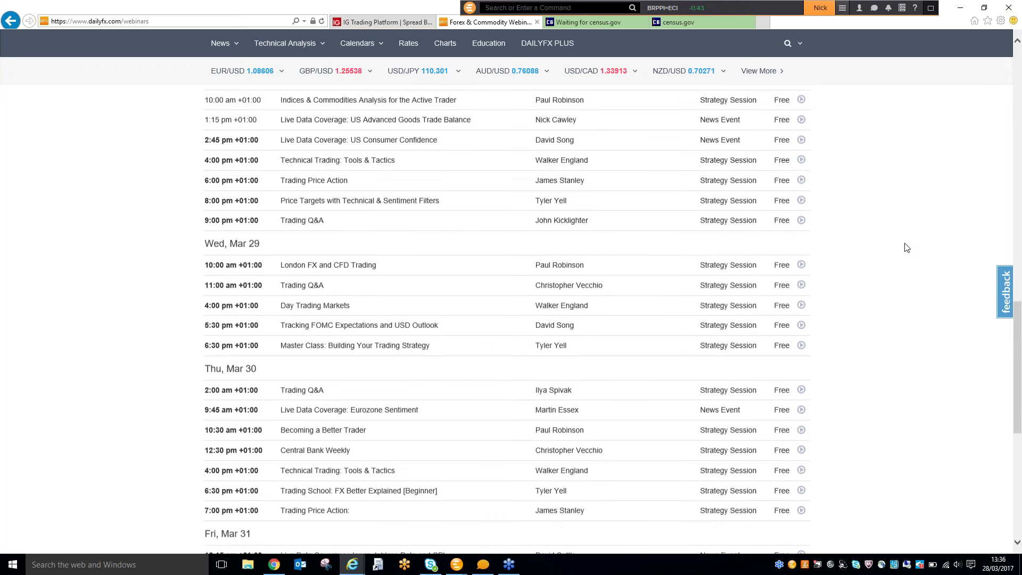
scroll(907, 247, down, 1)
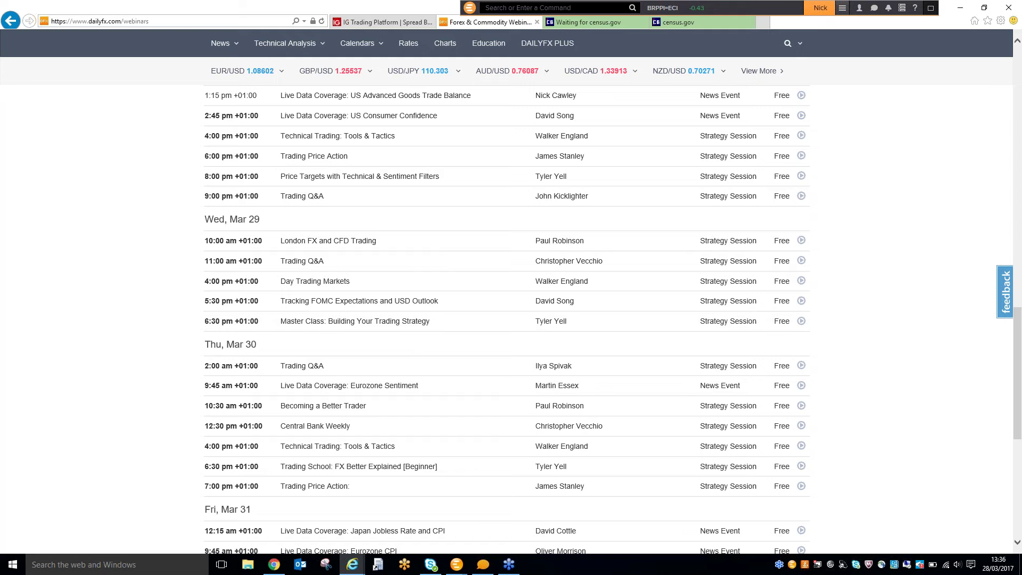
scroll(879, 347, down, 5)
scroll(880, 346, up, 8)
scroll(880, 346, up, 15)
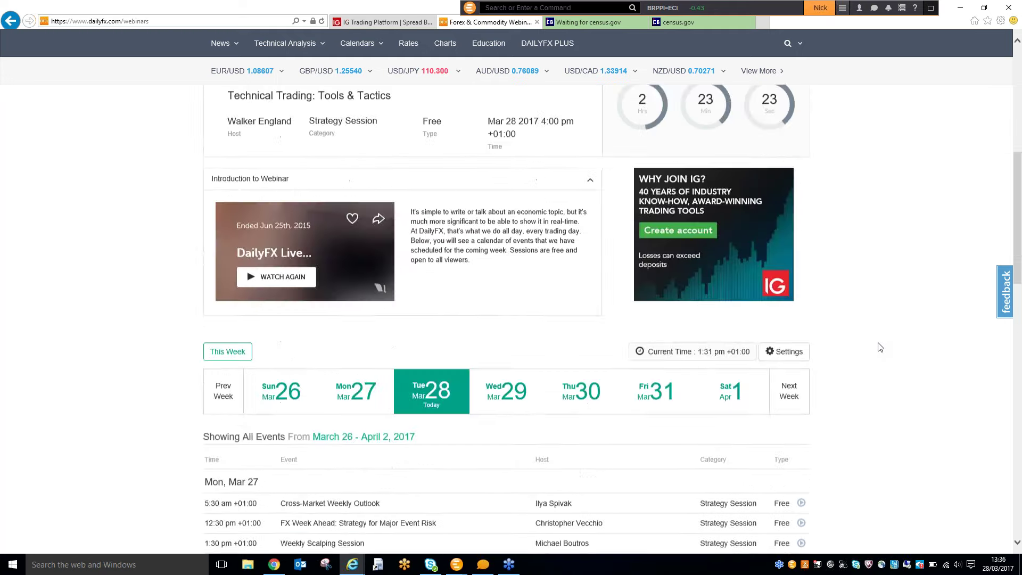